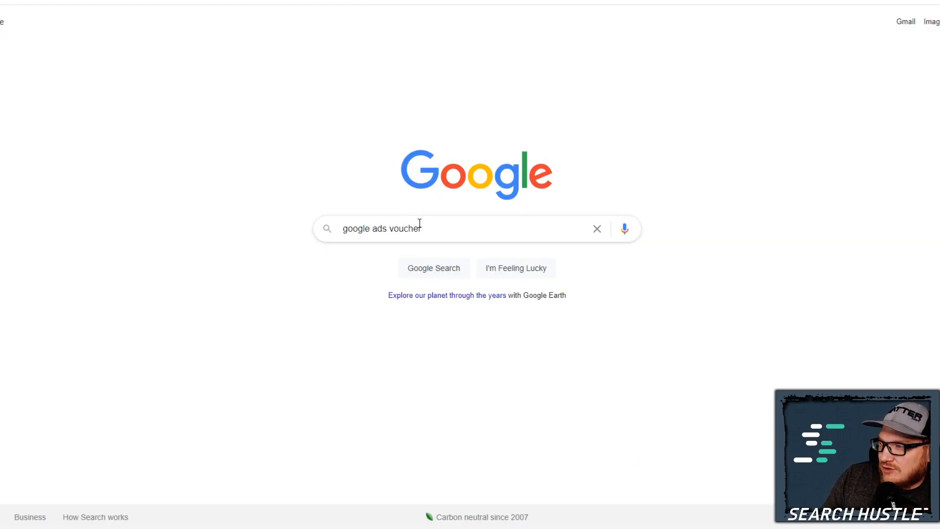
Step: Search Google for "google ads voucher" and open the U.S. Google Ads coupon voucher page
left_click(428, 226)
key("Return")
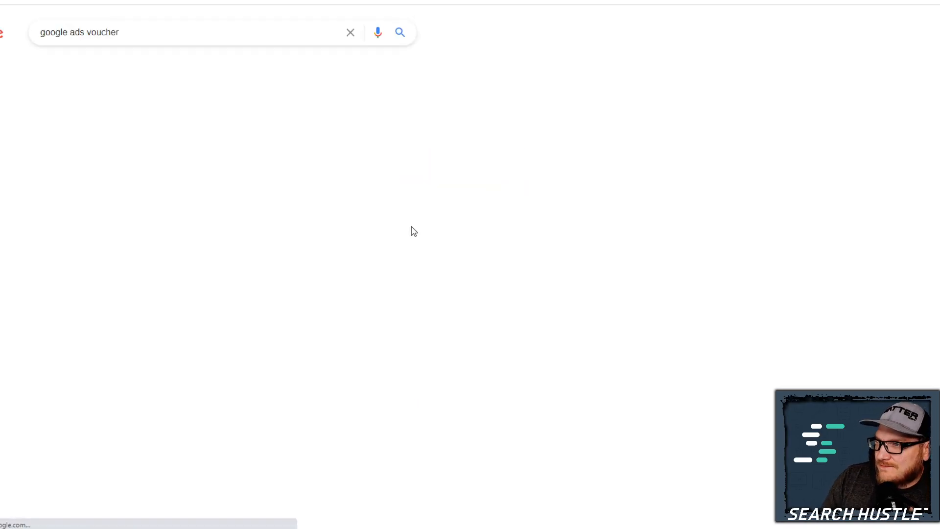
scroll(216, 217, "down", 4)
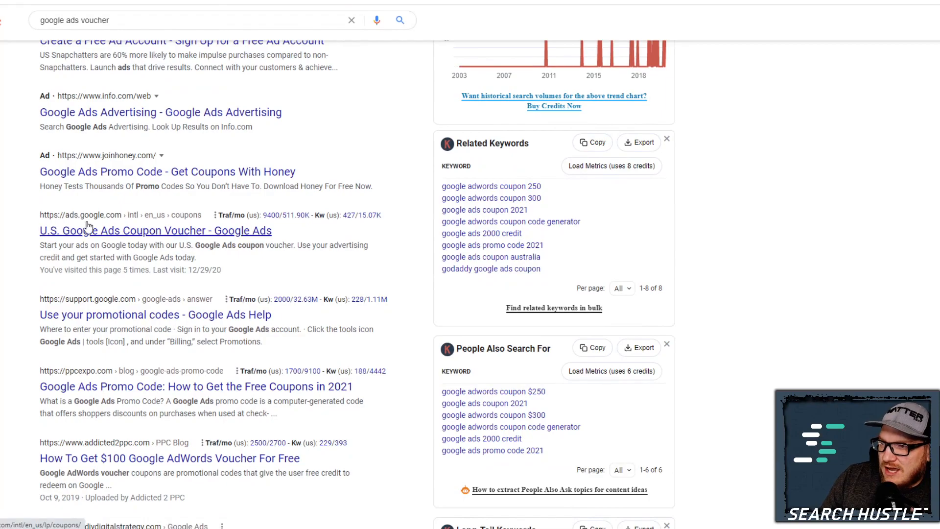
left_click(98, 236)
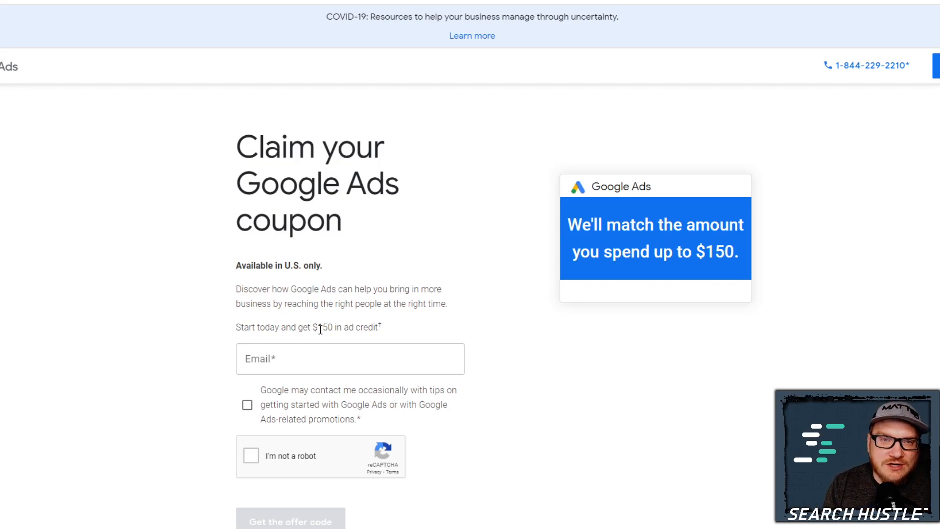
Step: Fill in the contact's e-mail, accept the promotional contact option, complete the robot check and request the offer code
left_click(321, 352)
left_click(212, 358)
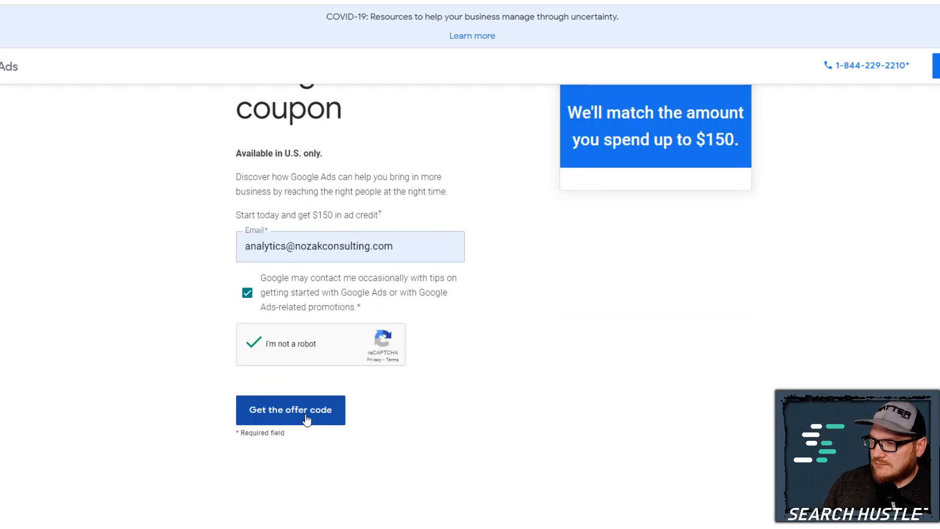
left_click(306, 418)
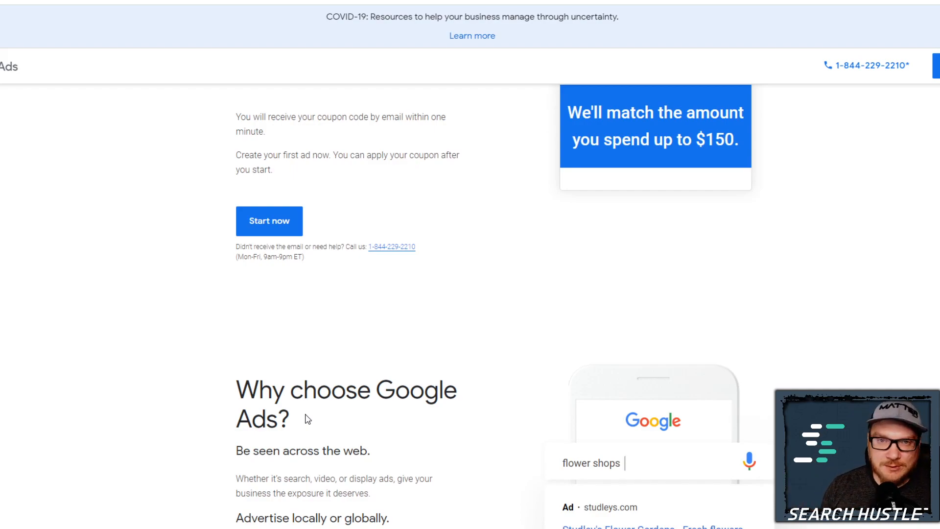
Step: Start a new Google Ads account and choose getting more calls as the main advertising goal
left_click(287, 222)
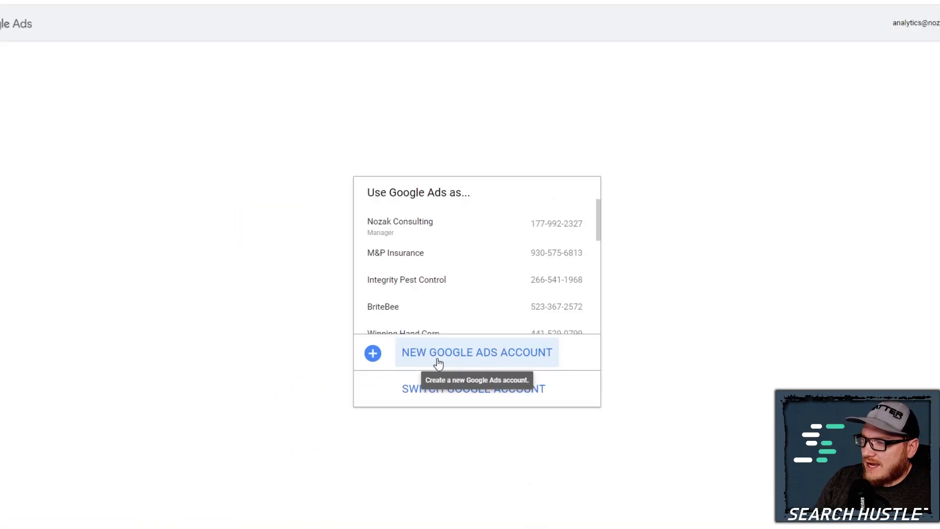
left_click(438, 363)
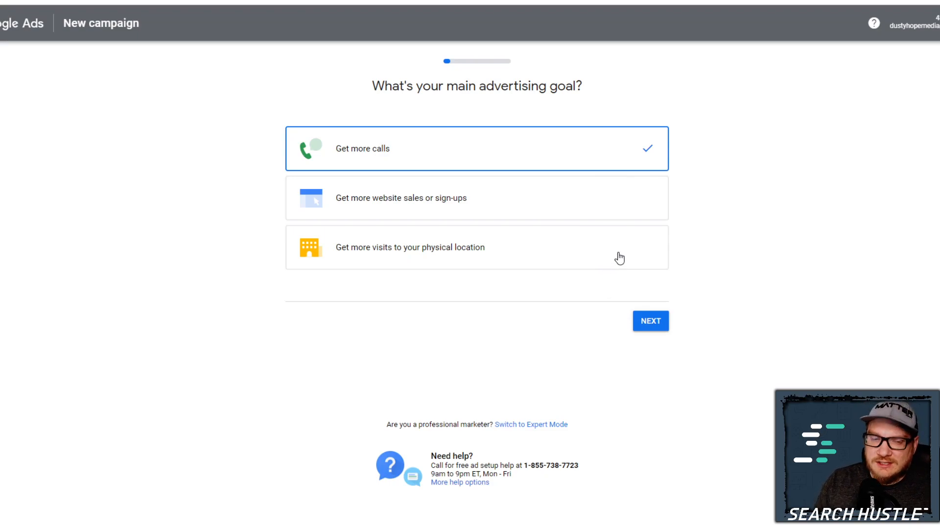
left_click(654, 323)
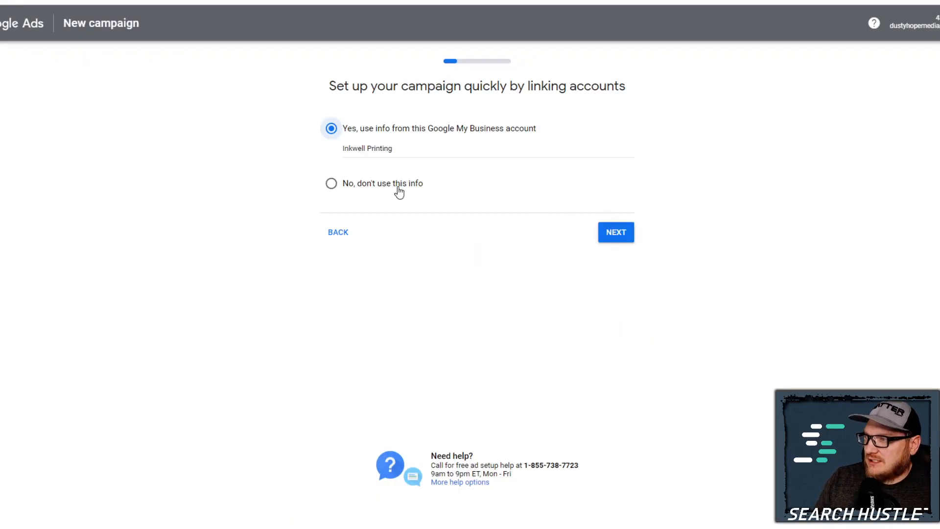
Step: Decline using the linked Google My Business info and enter Glenpool Dentistry as the business name
left_click(379, 197)
left_click(613, 232)
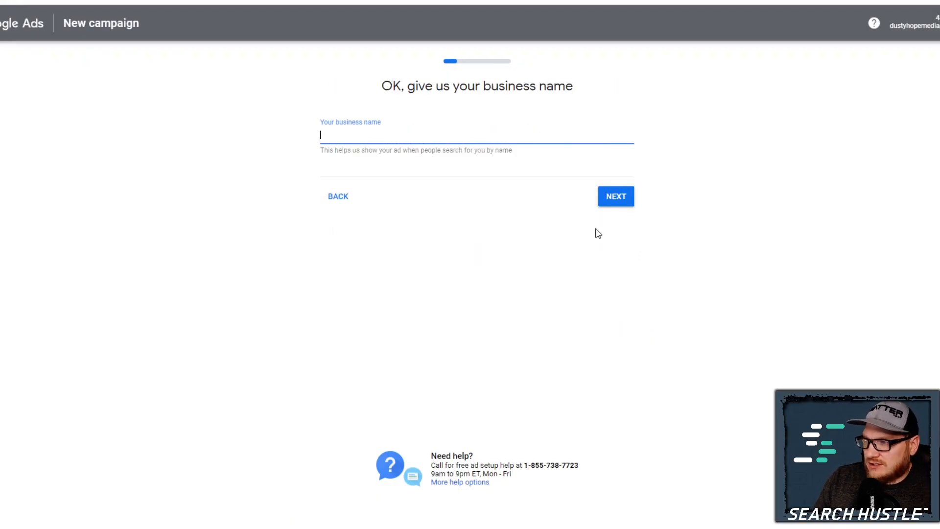
type("Hampton Dentistry")
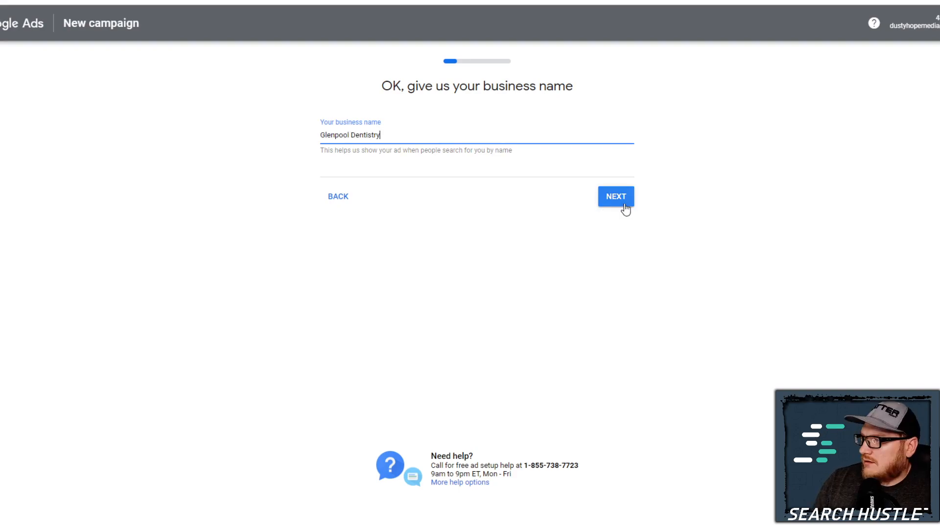
left_click(620, 207)
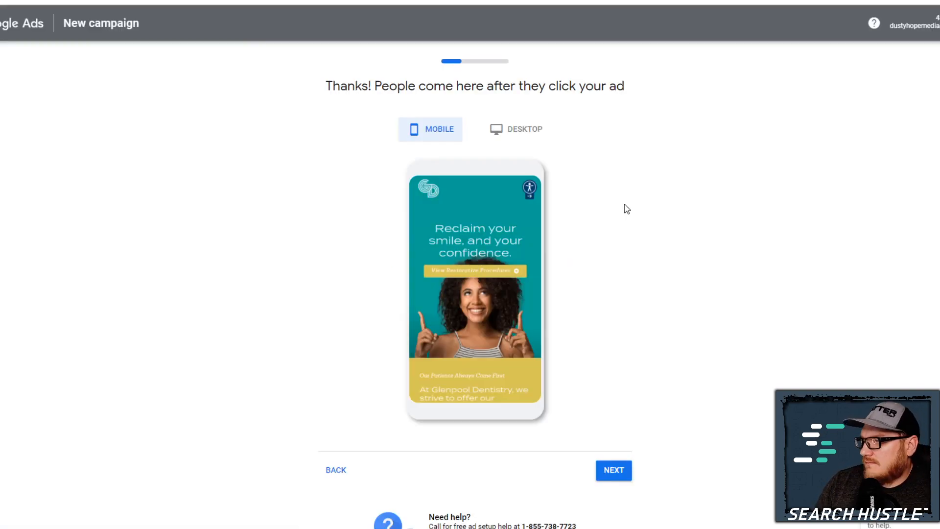
Step: Accept the landing page and Glenpool Dental ad text together with the cosmetic dentistry keyword themes
left_click(616, 470)
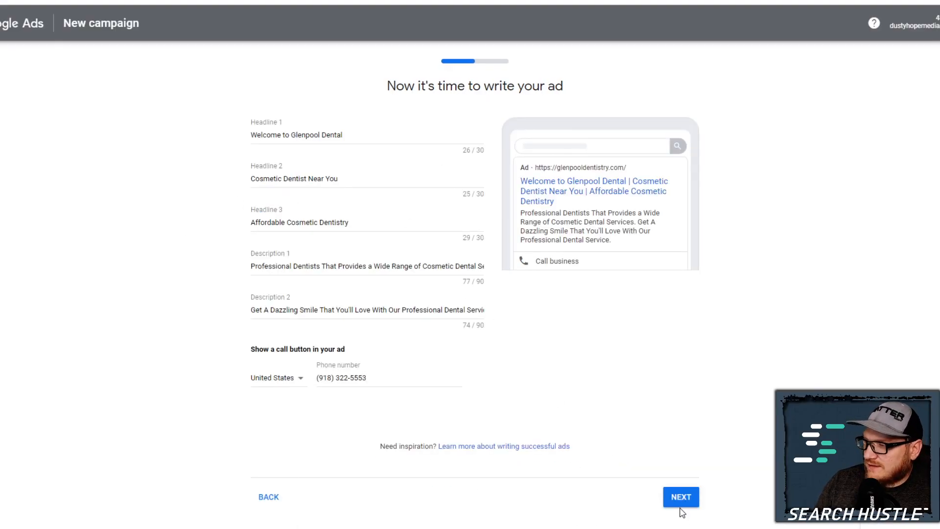
left_click(680, 503)
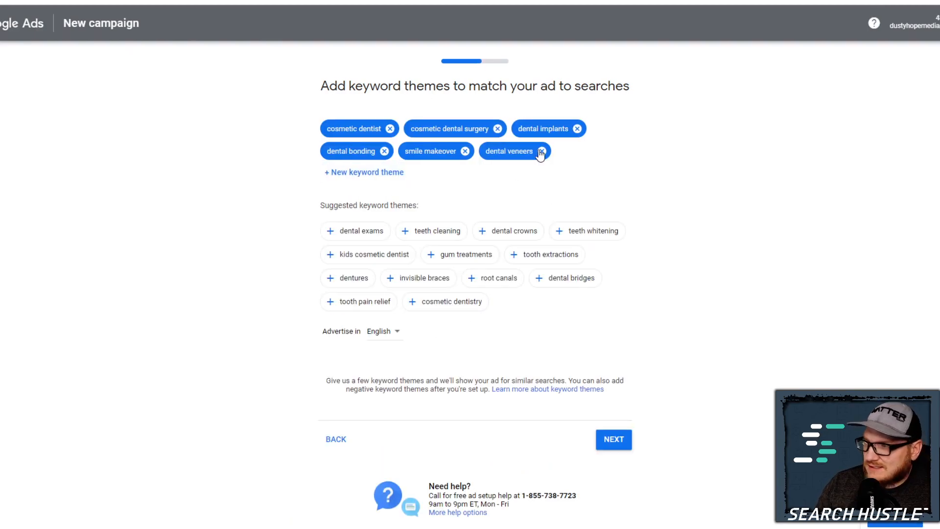
left_click(624, 439)
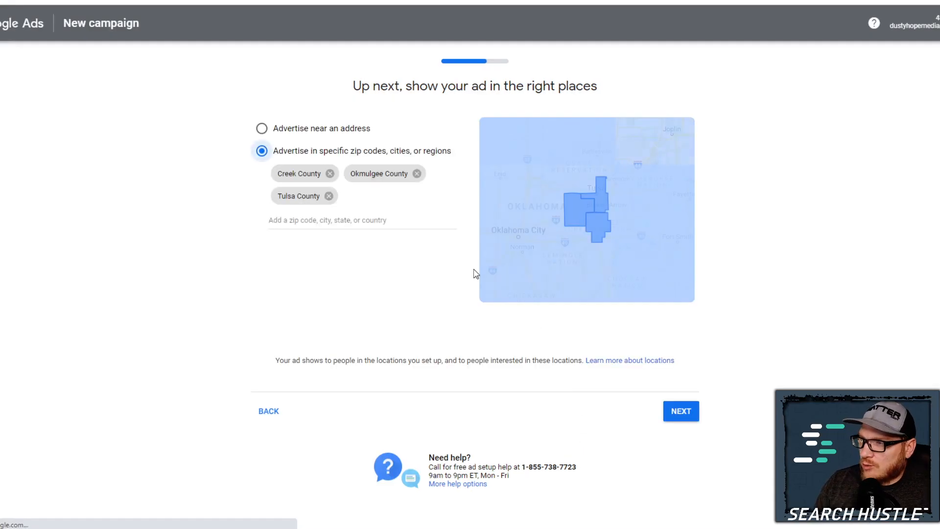
Step: Target Creek, Okmulgee and Tulsa counties with a $25 daily average budget and approve the campaign review
left_click(676, 414)
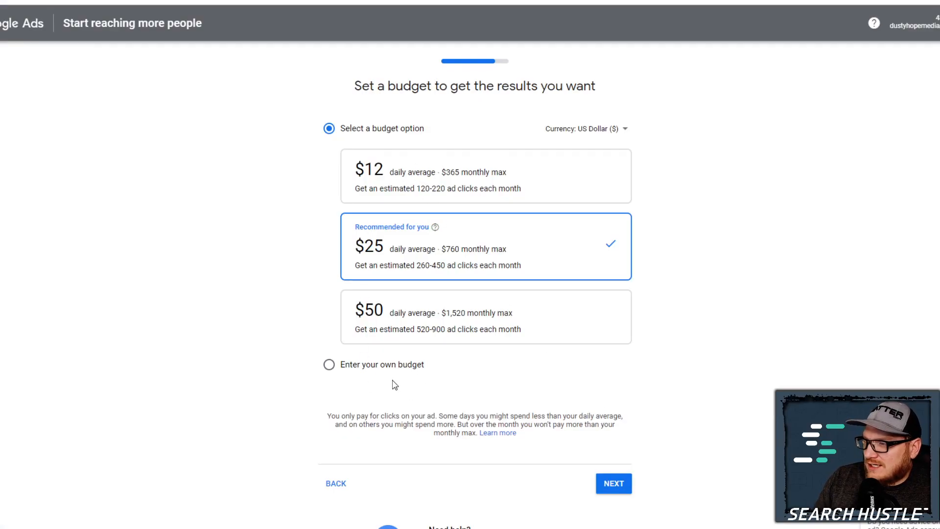
left_click(615, 483)
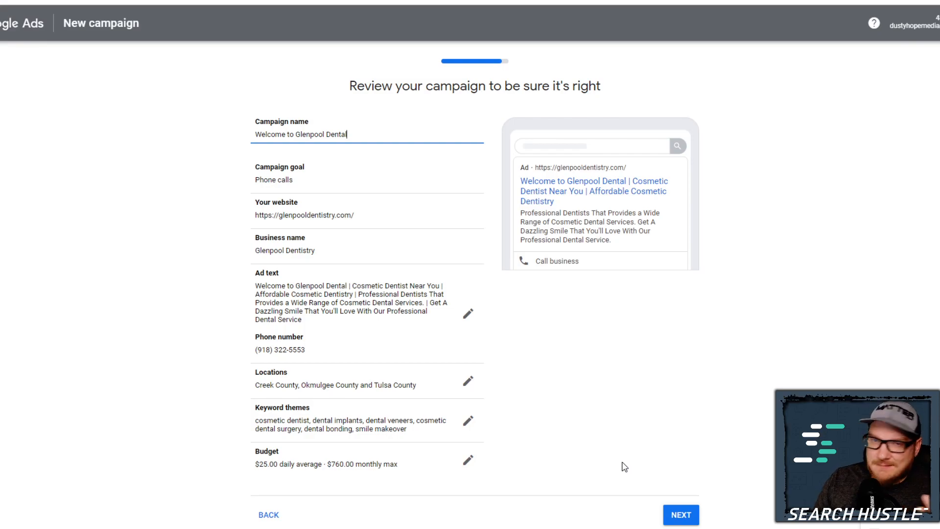
left_click(682, 512)
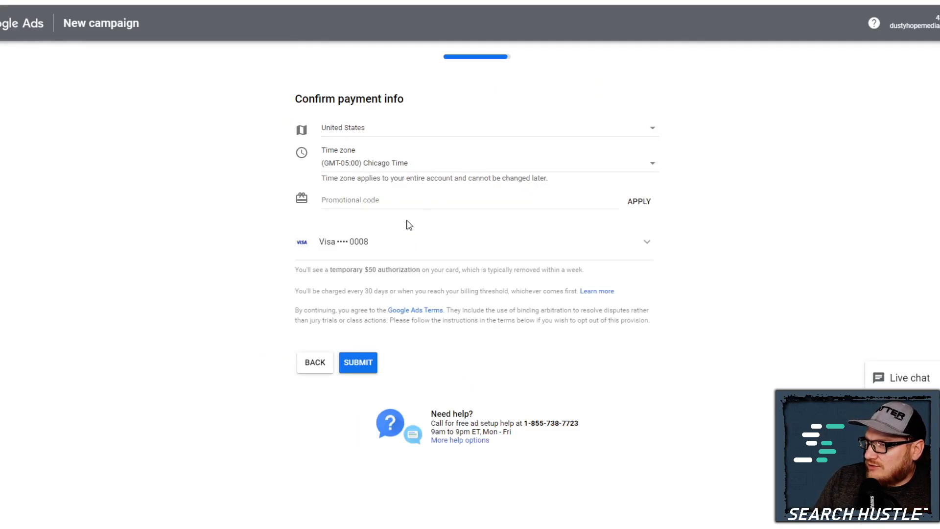
Step: Complete the payment info for the new campaign and skip conversion tracking setup
left_click(644, 243)
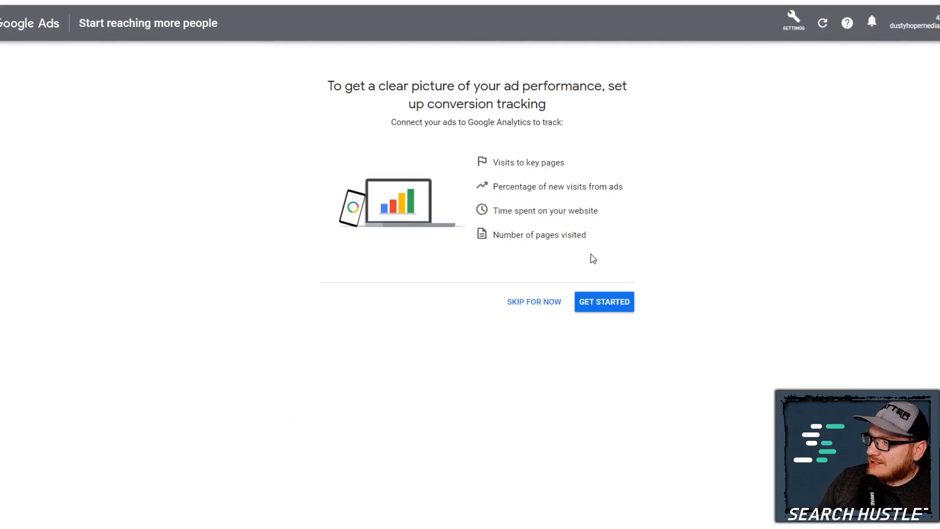
left_click(545, 303)
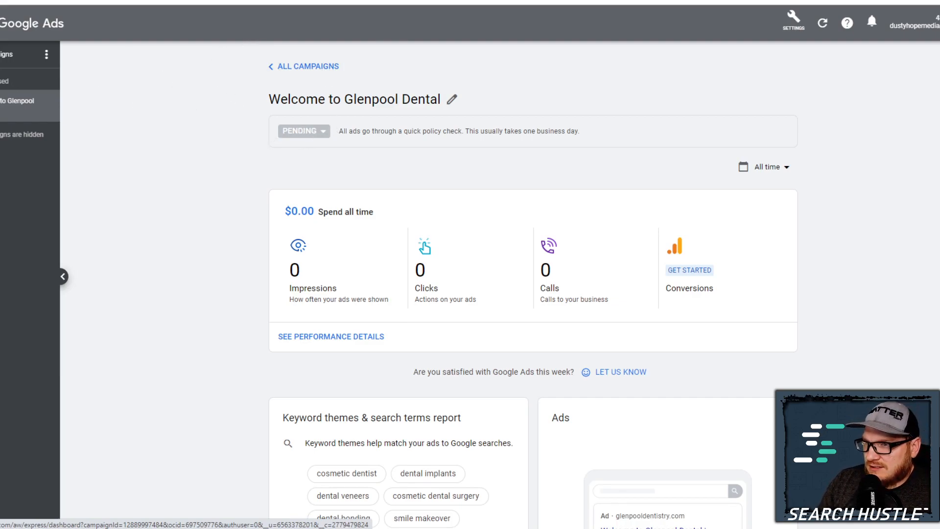
Step: Pause the Welcome to Glenpool Dental campaign
left_click(313, 131)
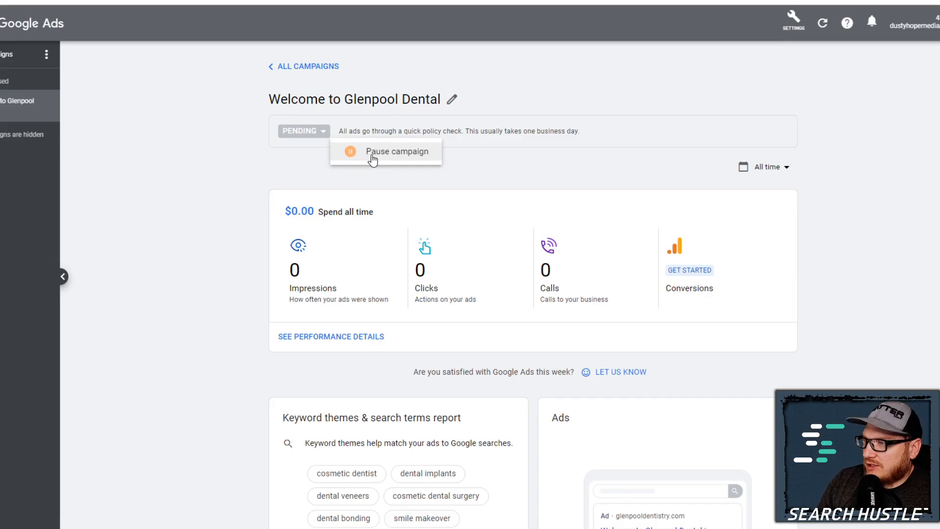
left_click(375, 152)
scroll(416, 284, "down", 3)
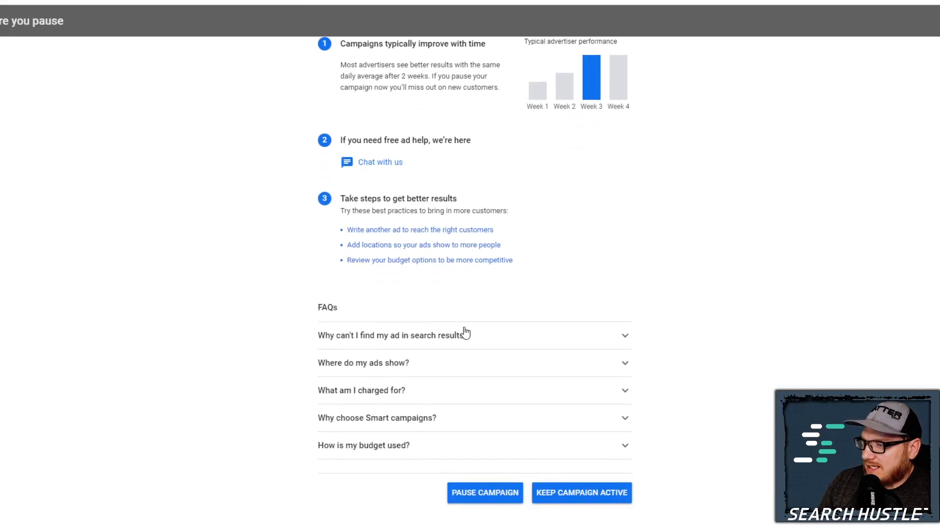
left_click(484, 493)
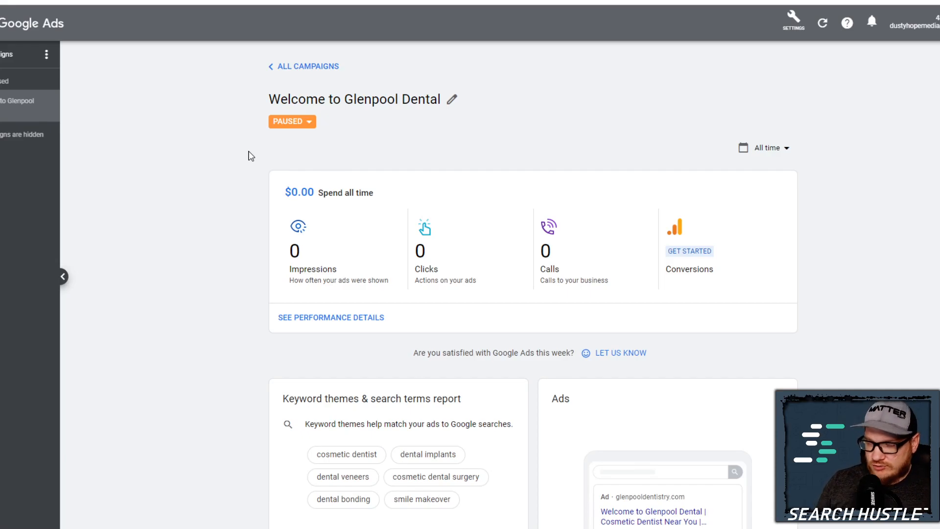
Step: Switch the new Google Ads account to Expert Mode
scroll(735, 315, "down", 2)
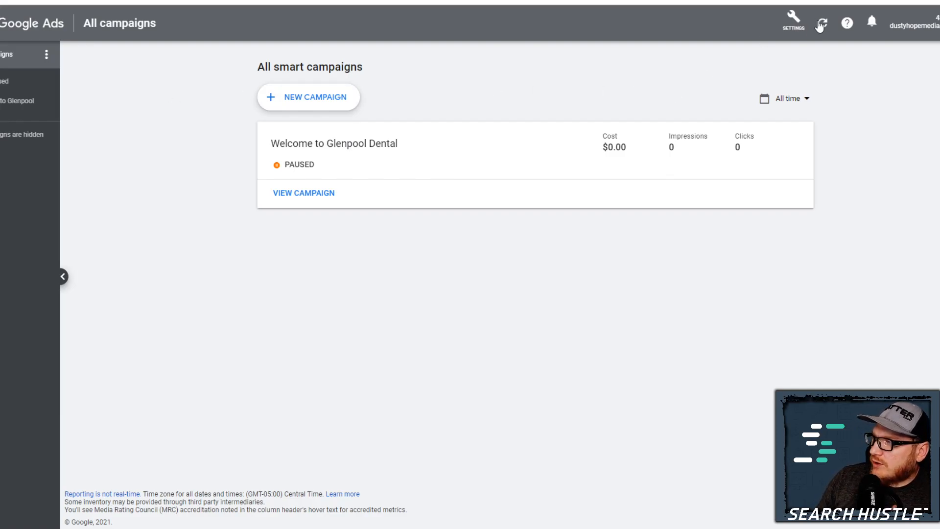
left_click(794, 22)
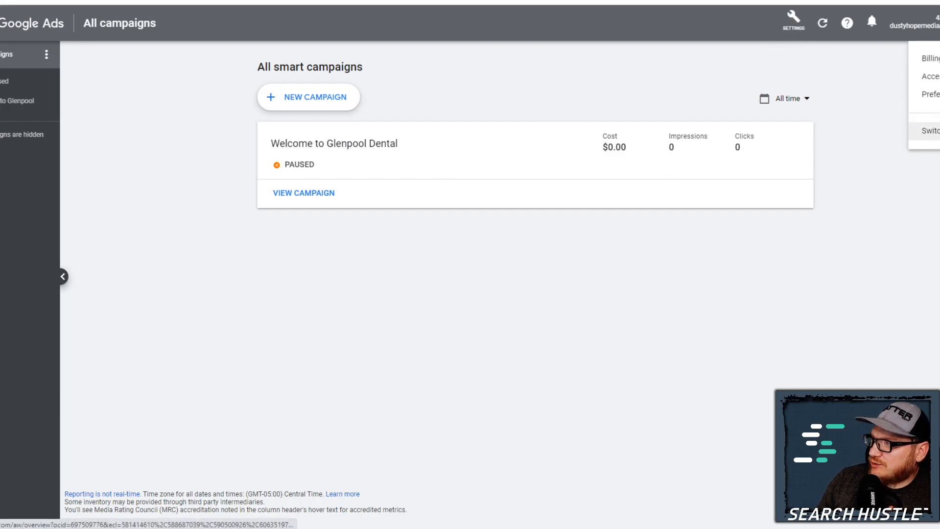
left_click(923, 130)
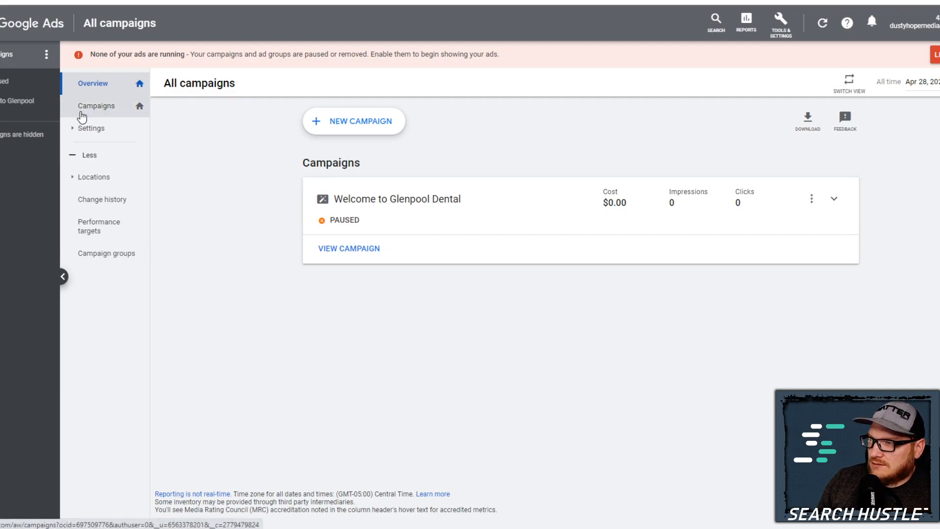
Step: Remove the paused Welcome to Glenpool Dental campaign from the campaigns list
left_click(82, 117)
left_click(166, 292)
left_click(101, 85)
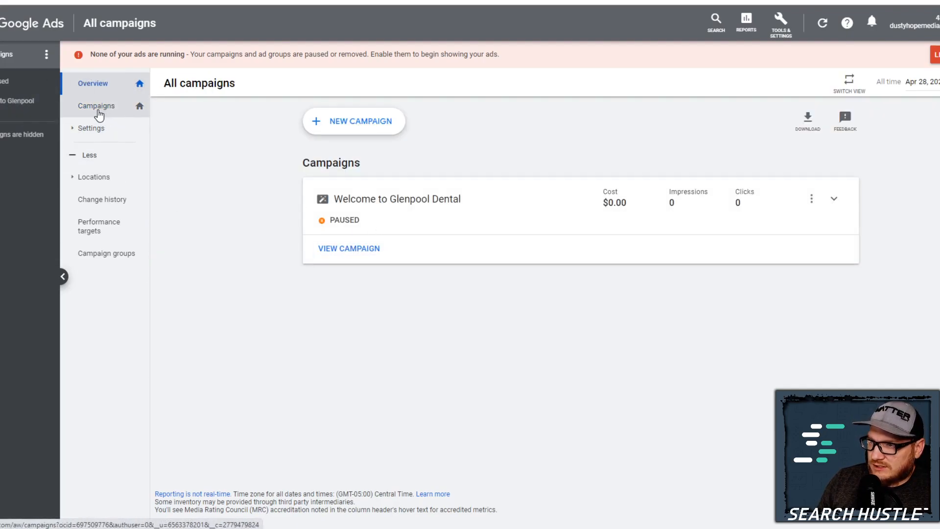
left_click(95, 117)
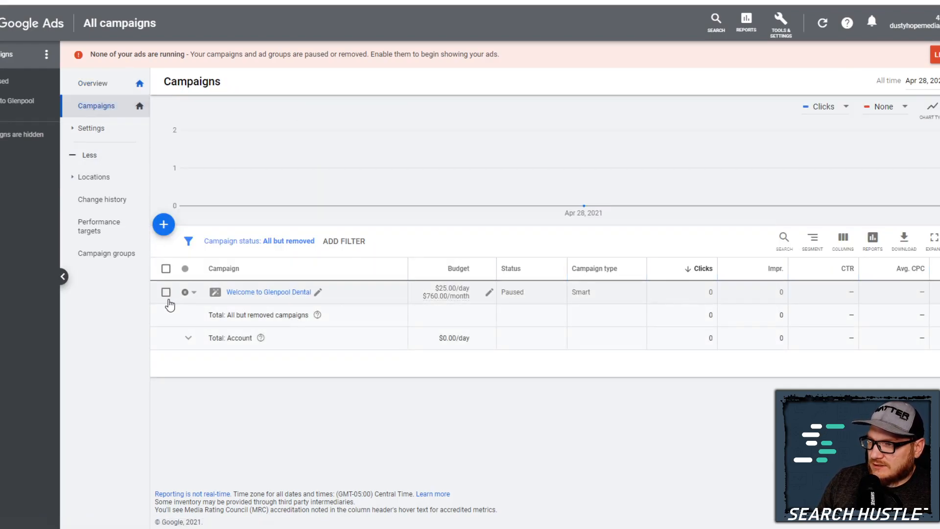
left_click(165, 292)
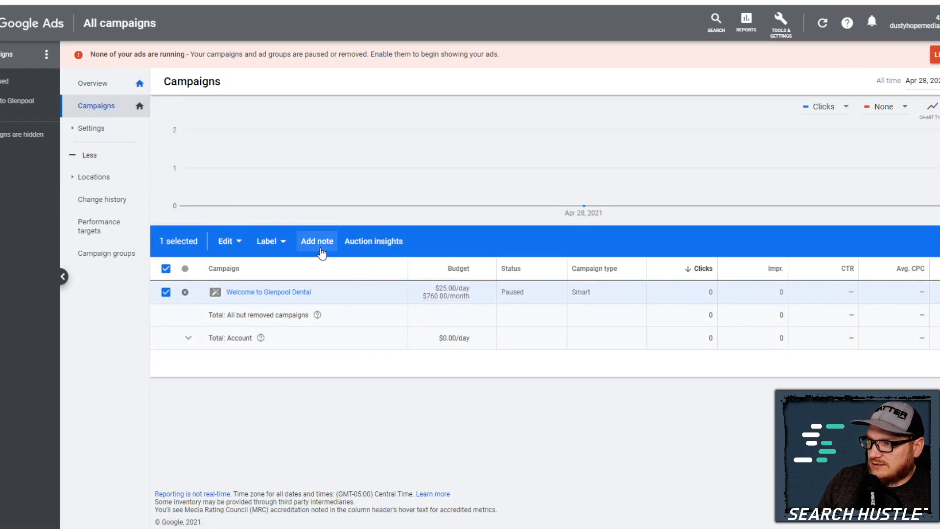
left_click(227, 242)
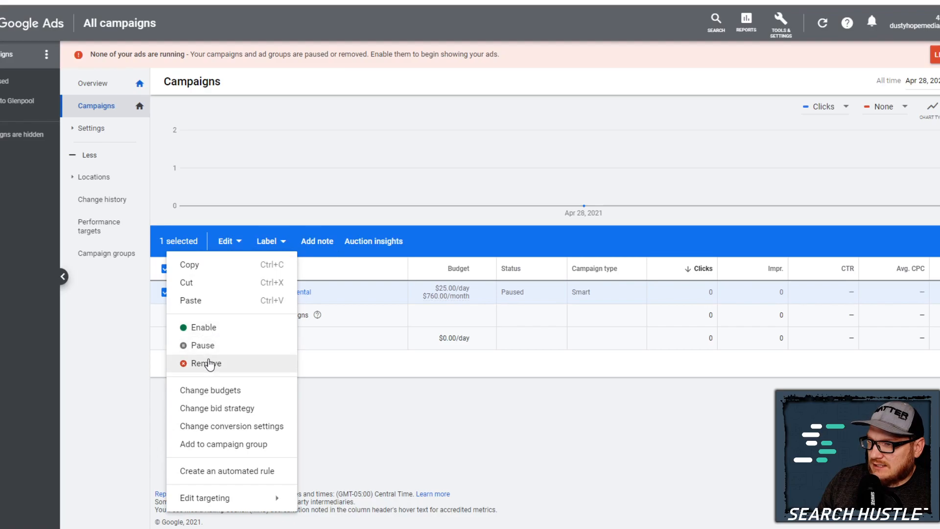
left_click(211, 363)
left_click(580, 314)
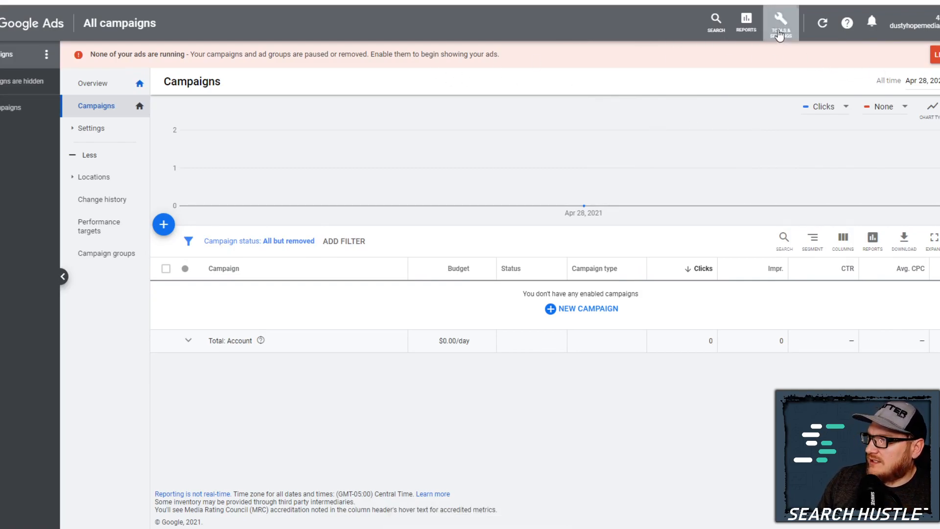
Step: Set the account name to Glenpool Dentistry in the account preferences and save it
left_click(780, 22)
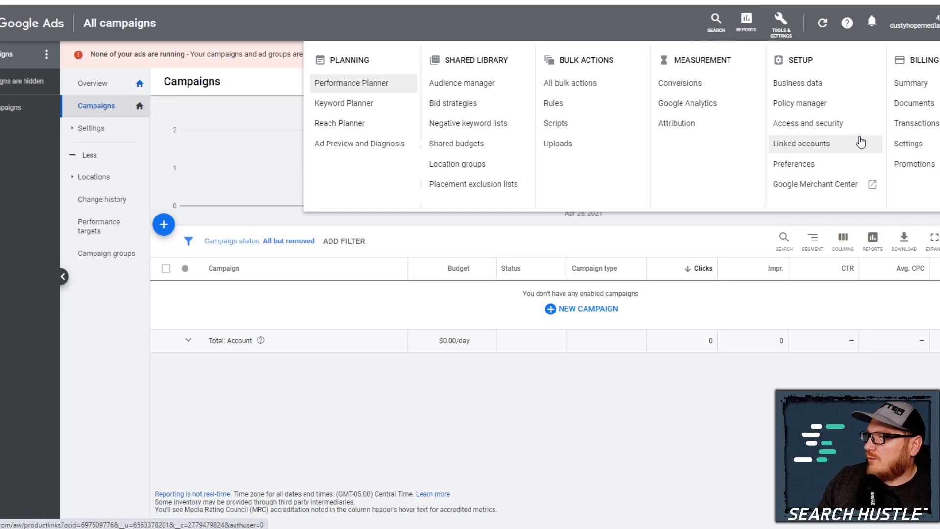
left_click(812, 163)
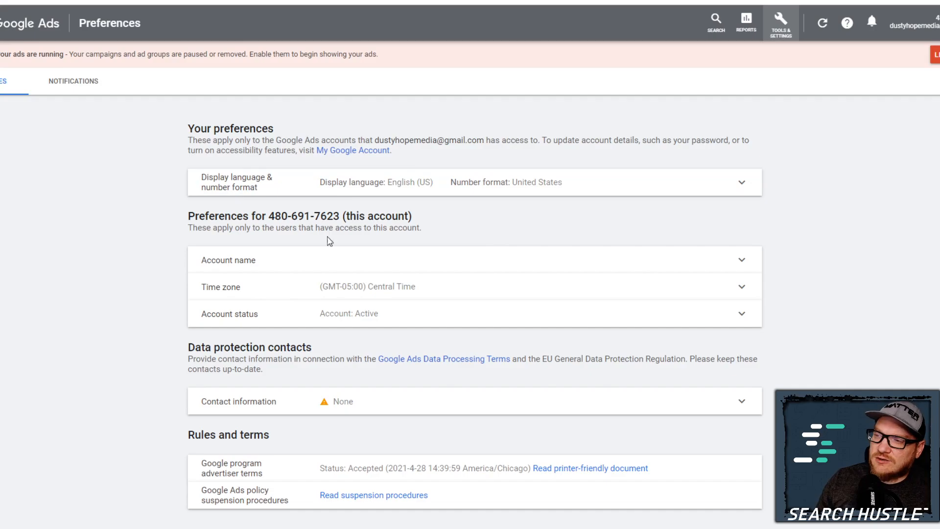
left_click(332, 268)
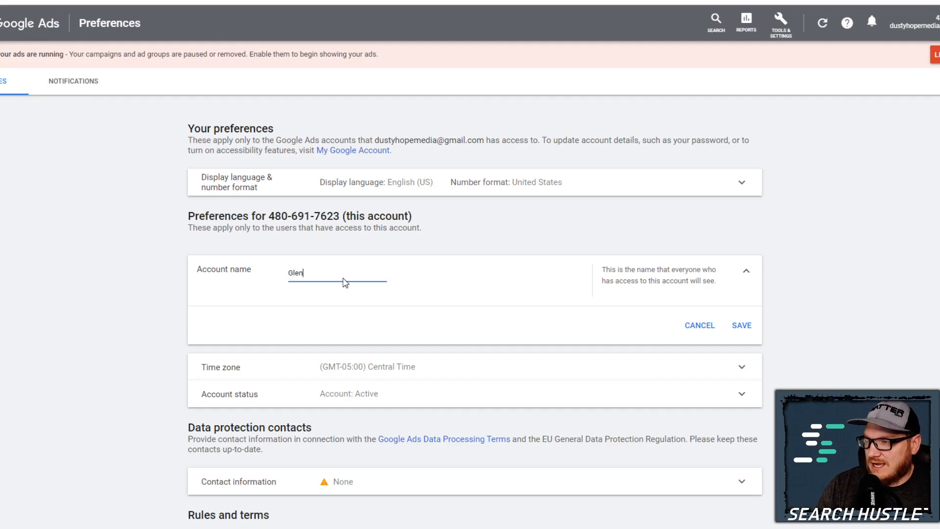
type("ol Dentistry")
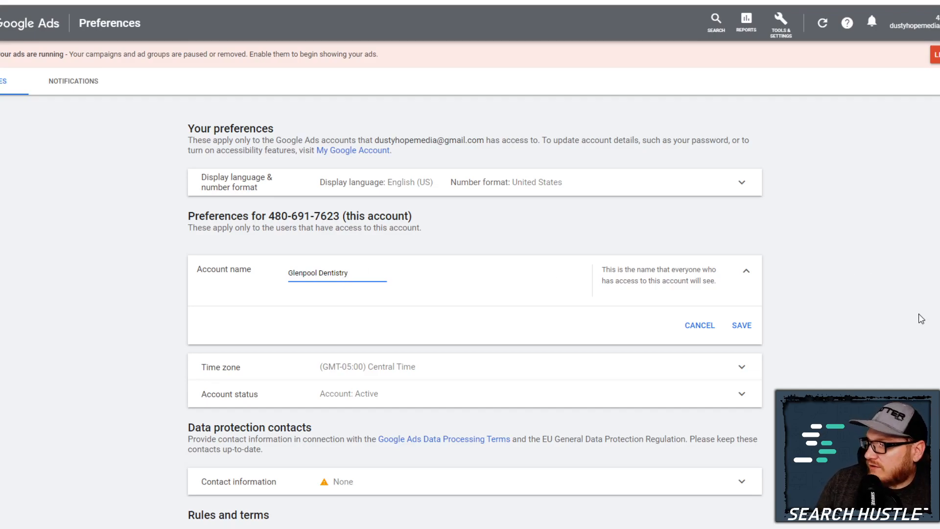
left_click(741, 325)
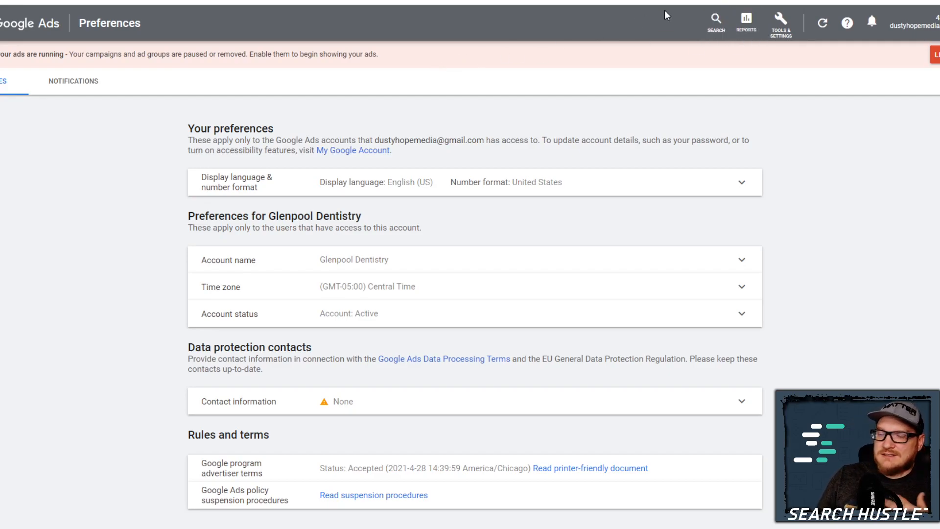
Step: Add nozakconsulting.com as an allowed domain in the account's access and security settings and save it
left_click(780, 25)
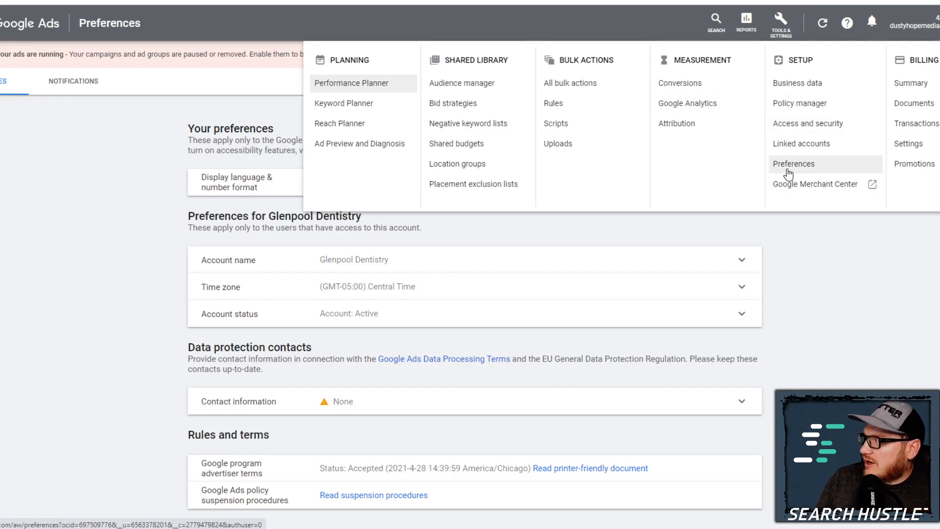
left_click(803, 128)
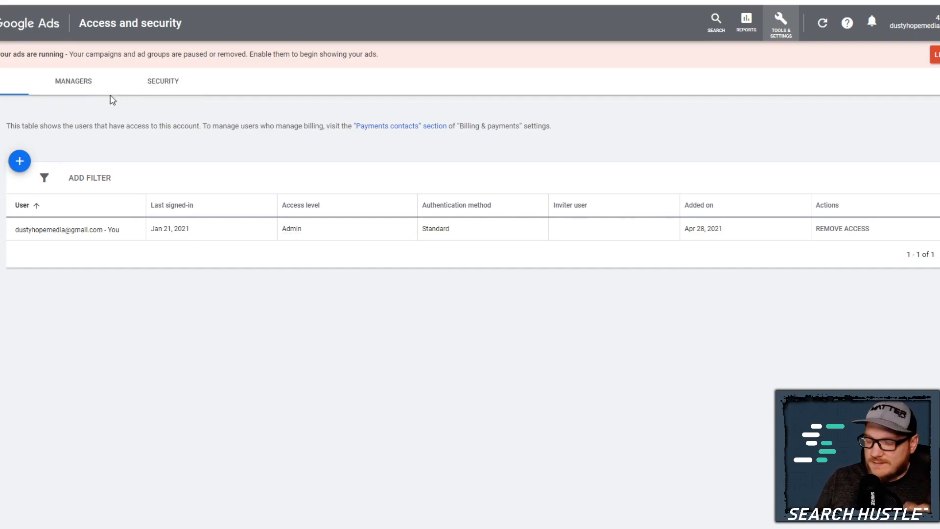
left_click(165, 90)
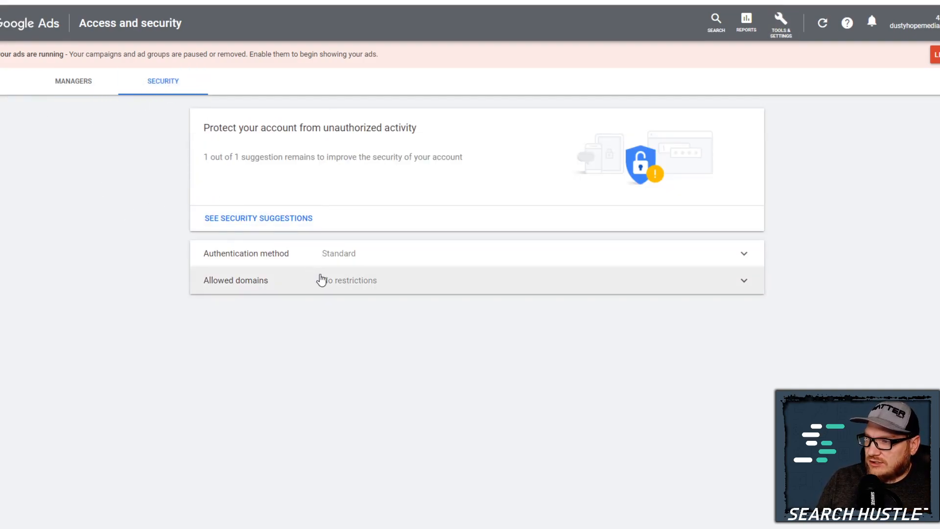
left_click(344, 288)
left_click(354, 321)
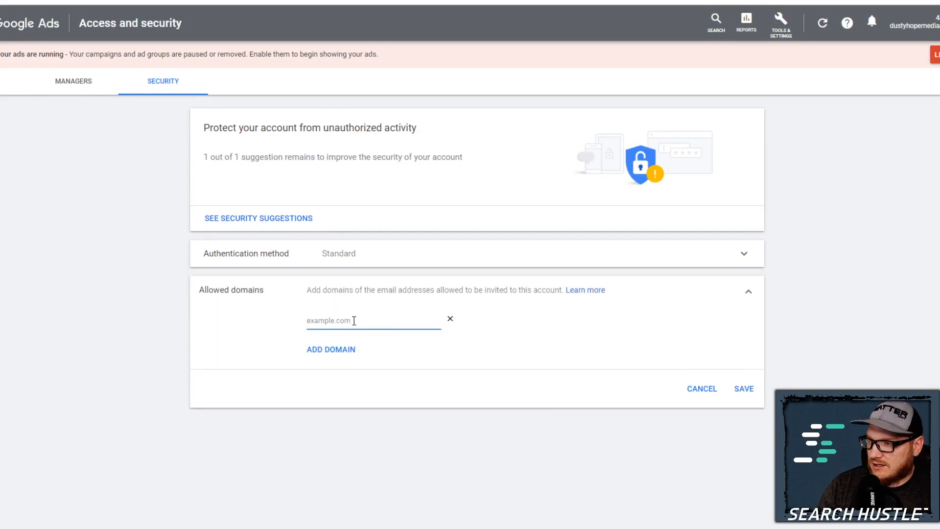
type("nozakco")
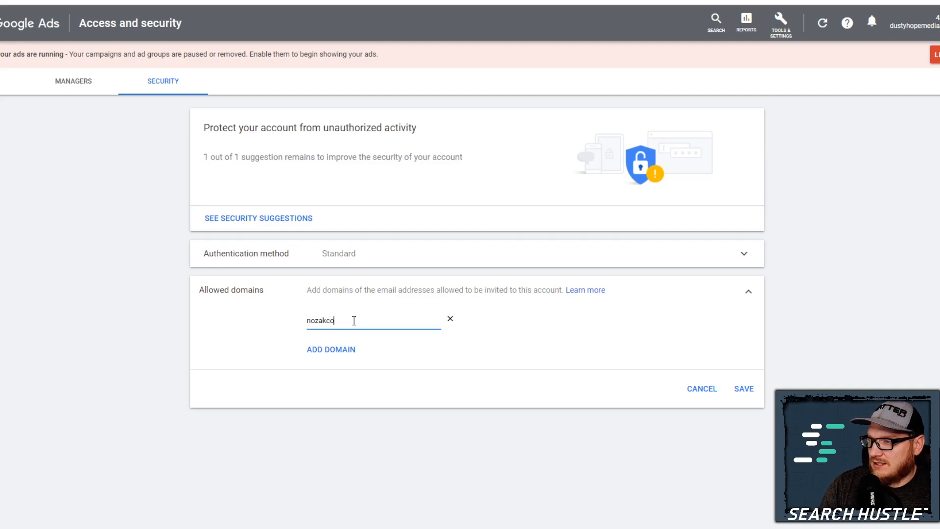
type("nsulting.com")
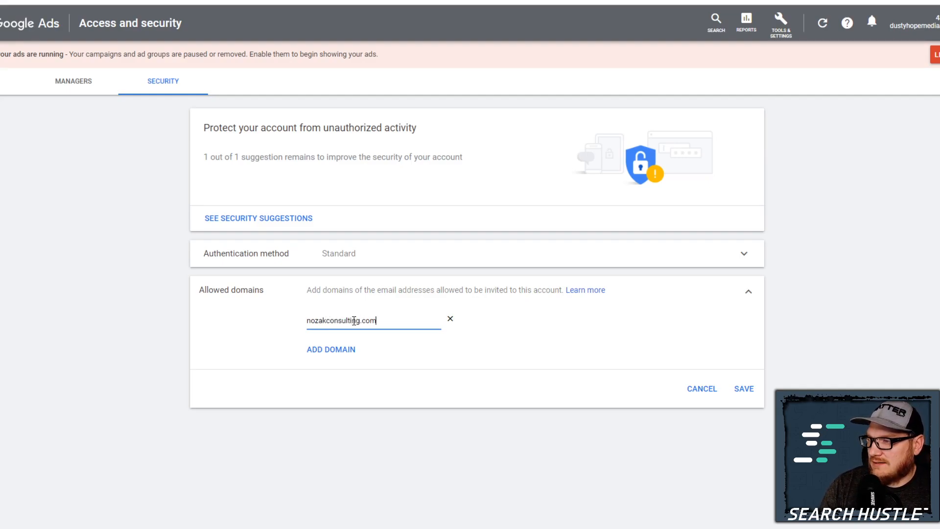
left_click(743, 388)
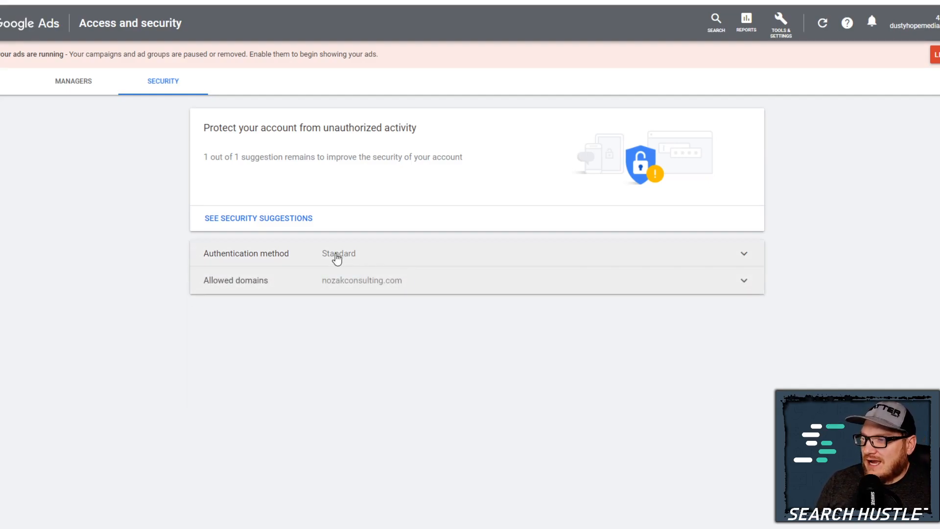
Step: Start an invitation for a new account user with the Admin access level
left_click(14, 80)
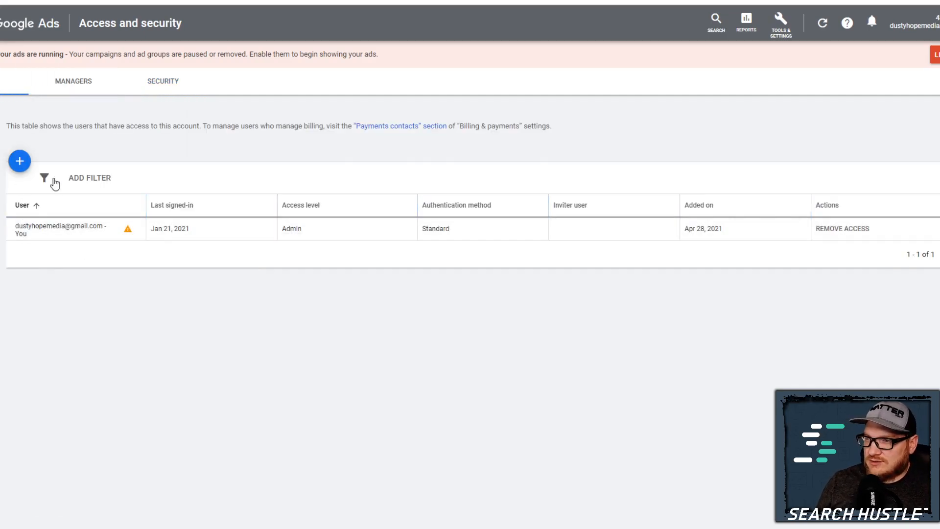
left_click(19, 161)
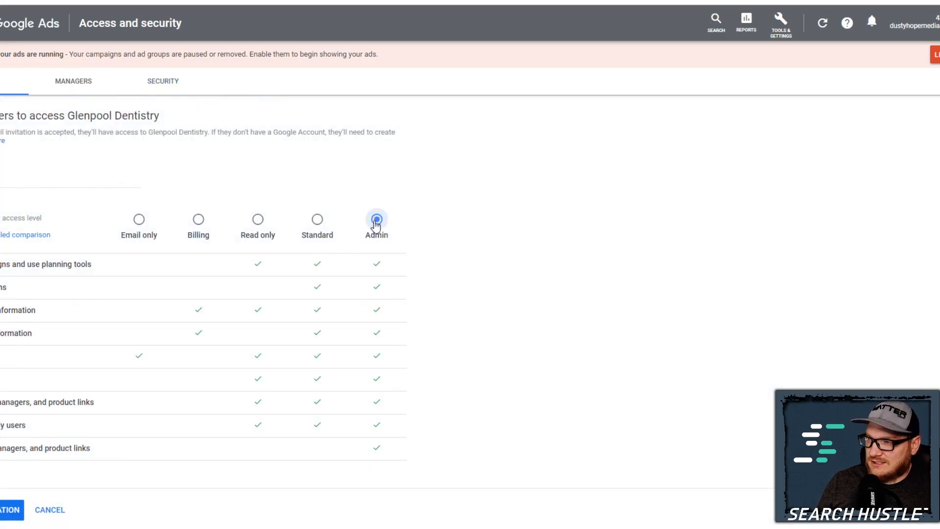
scroll(130, 266, "down", 5)
scroll(179, 262, "up", 5)
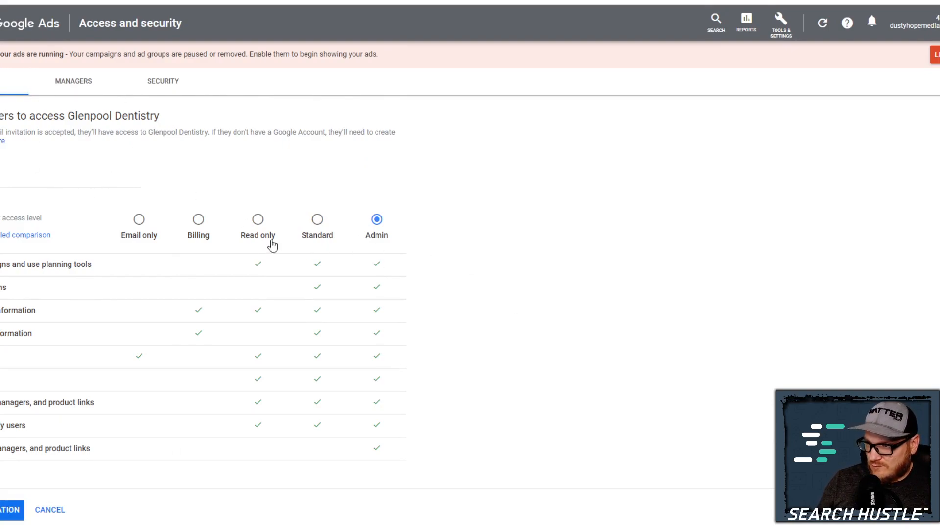
left_click(69, 176)
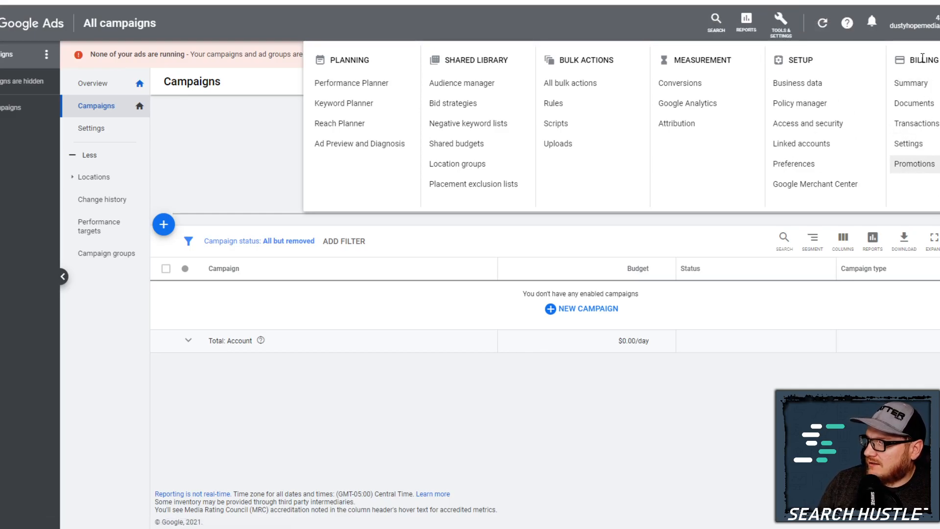
Step: View the promotional code entry form in the billing promotions and close it without submitting a code
left_click(919, 169)
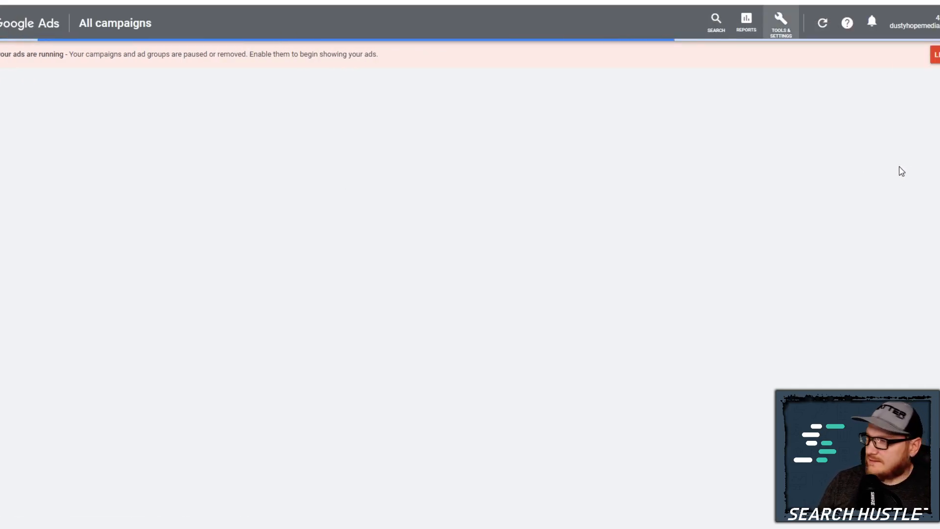
left_click(32, 108)
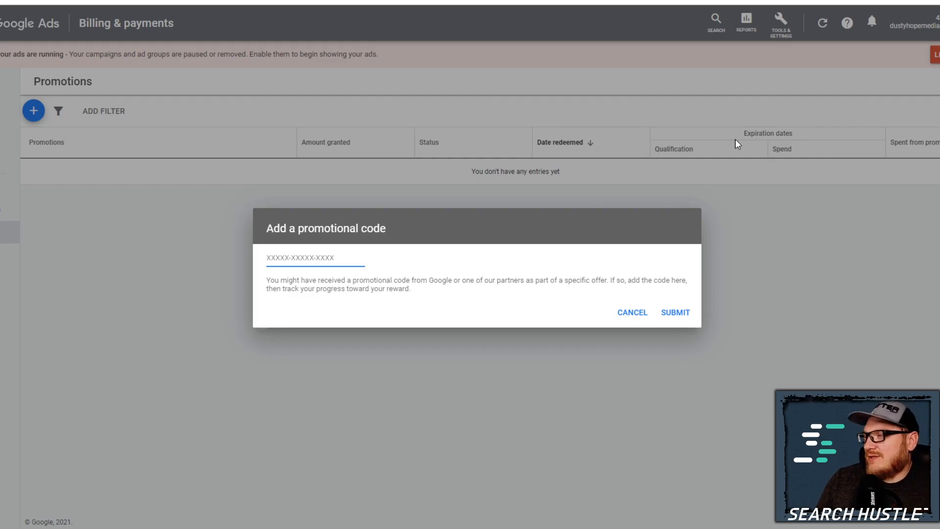
left_click(633, 312)
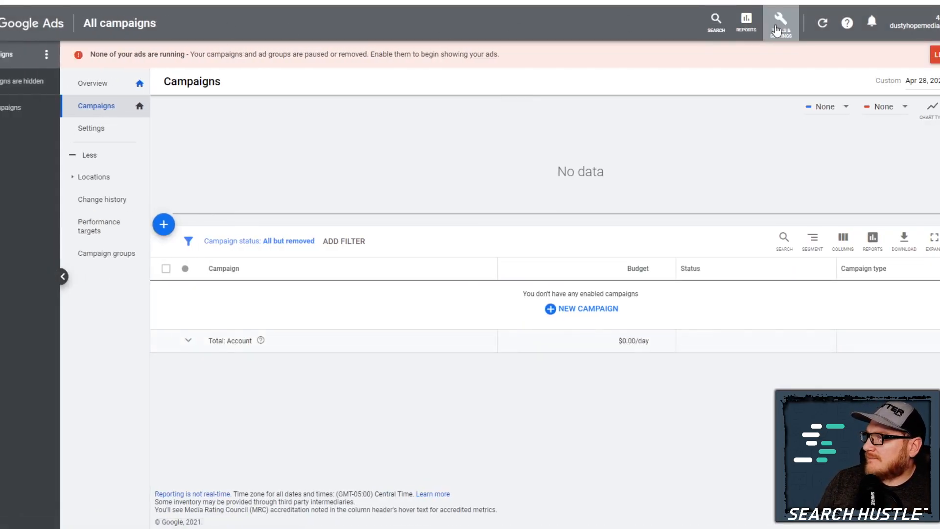
Step: View the manager accounts linked to the account in the access and security settings
left_click(780, 24)
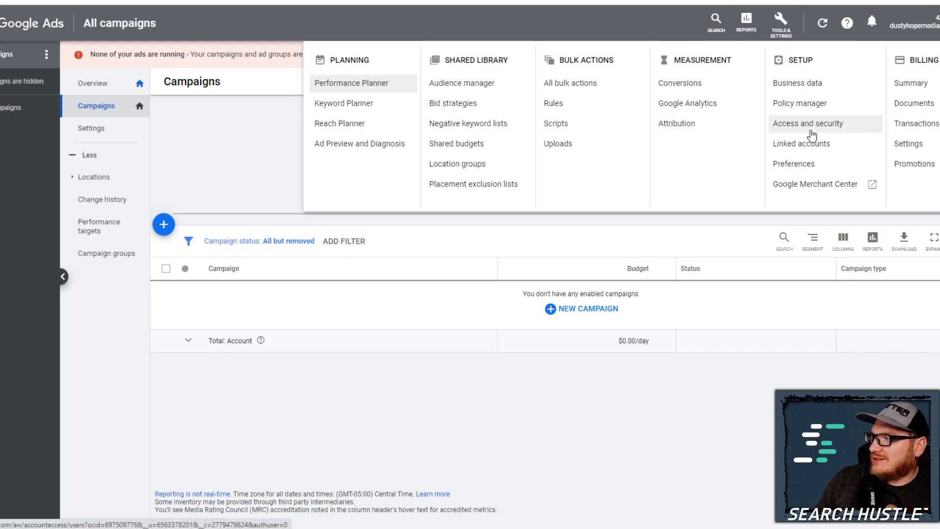
left_click(809, 129)
left_click(73, 84)
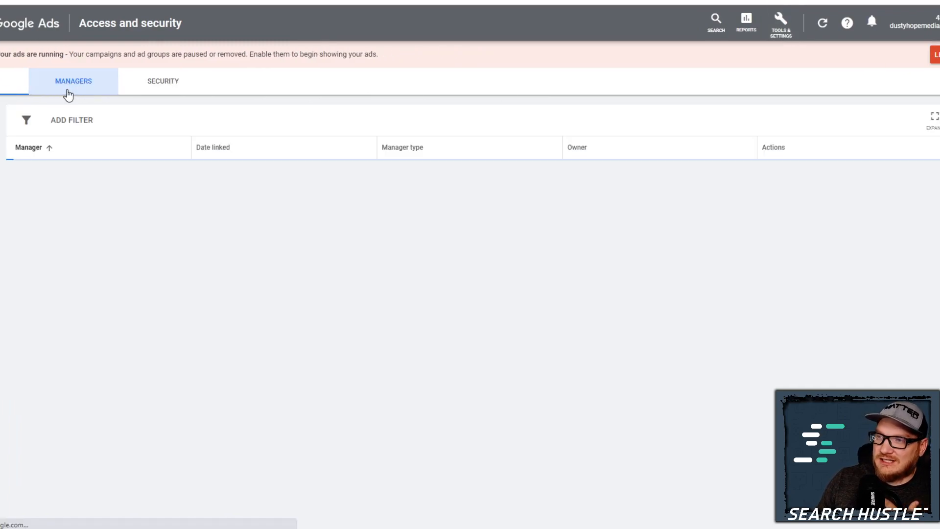